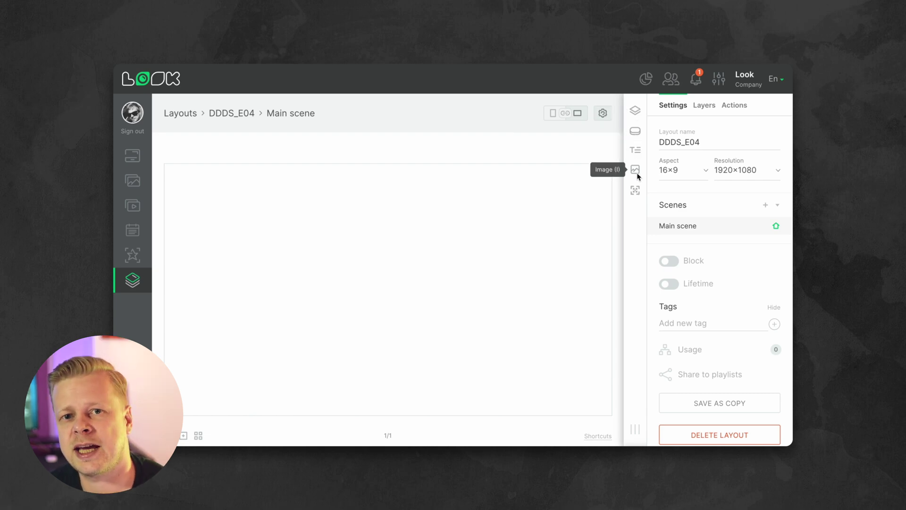
- Keep the layout at 1920×1080, preview portrait, and send ChatGPT the slogan and description request
click(736, 172)
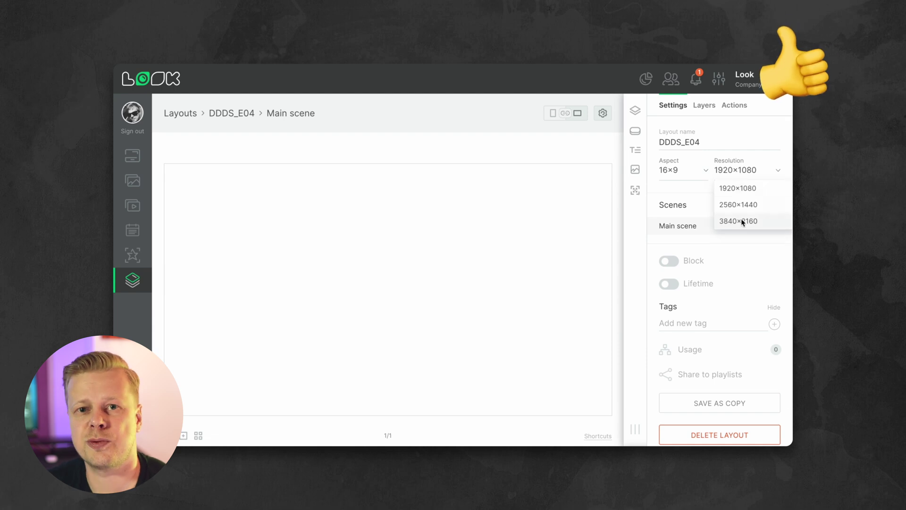
click(745, 189)
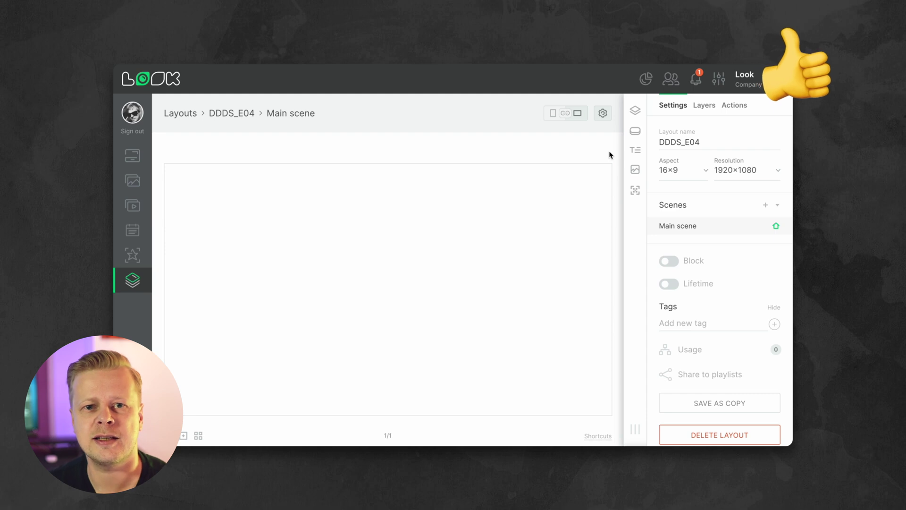
click(552, 114)
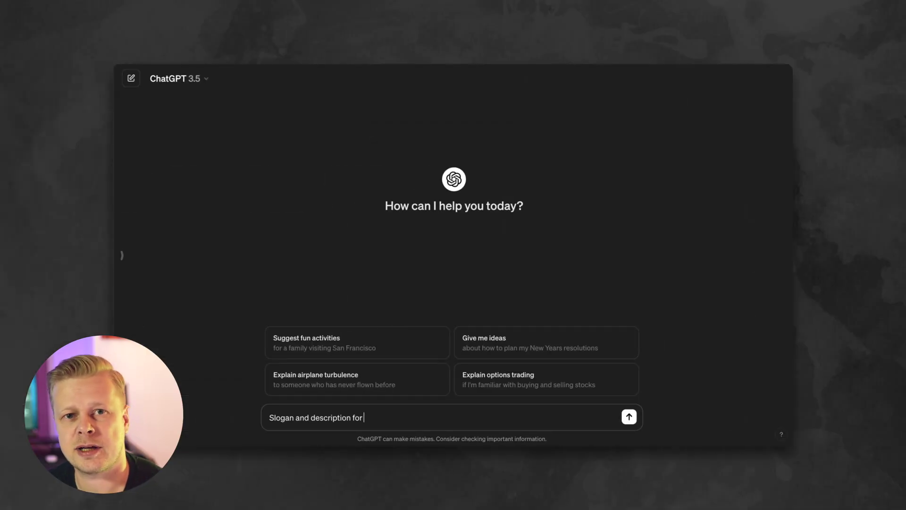
click(631, 421)
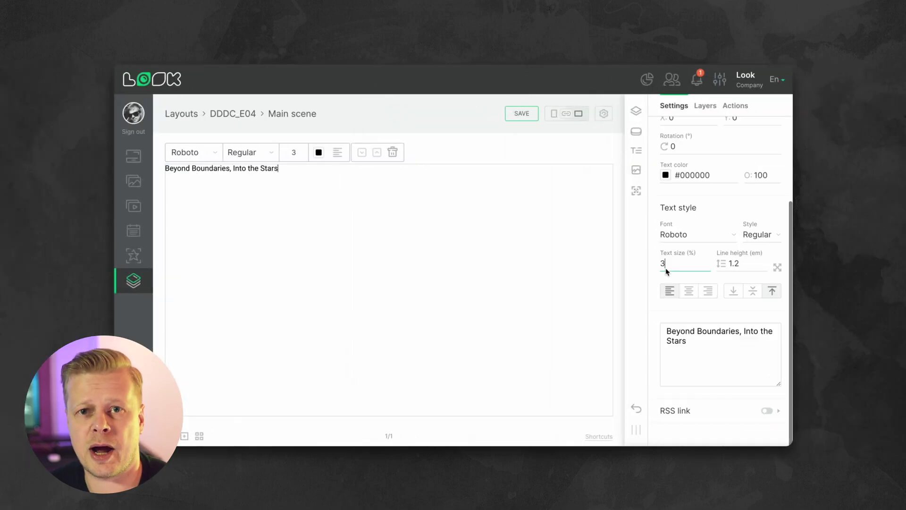
click(761, 235)
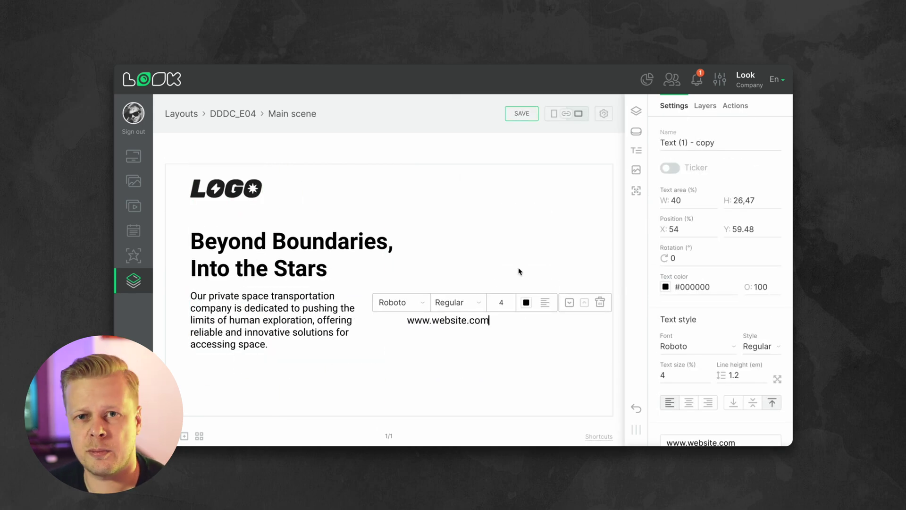
drag(502, 328, 234, 402)
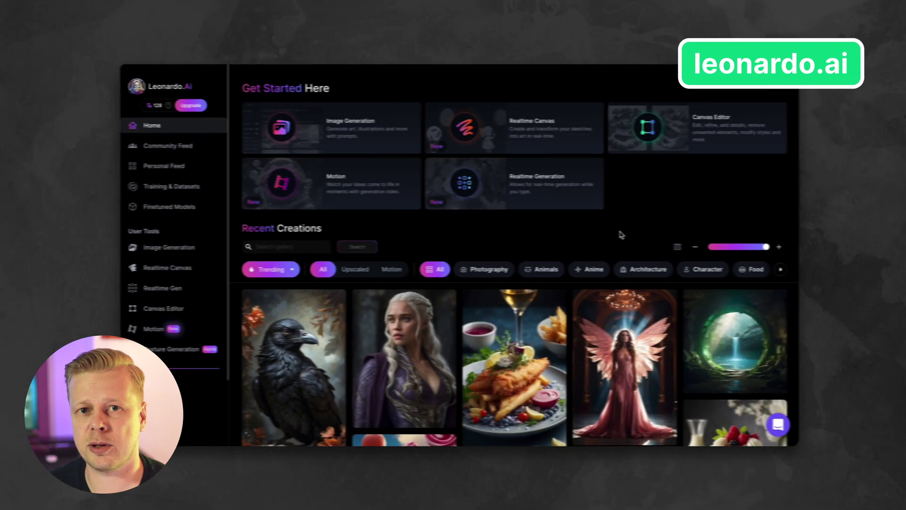
scroll(622, 235, down, 15)
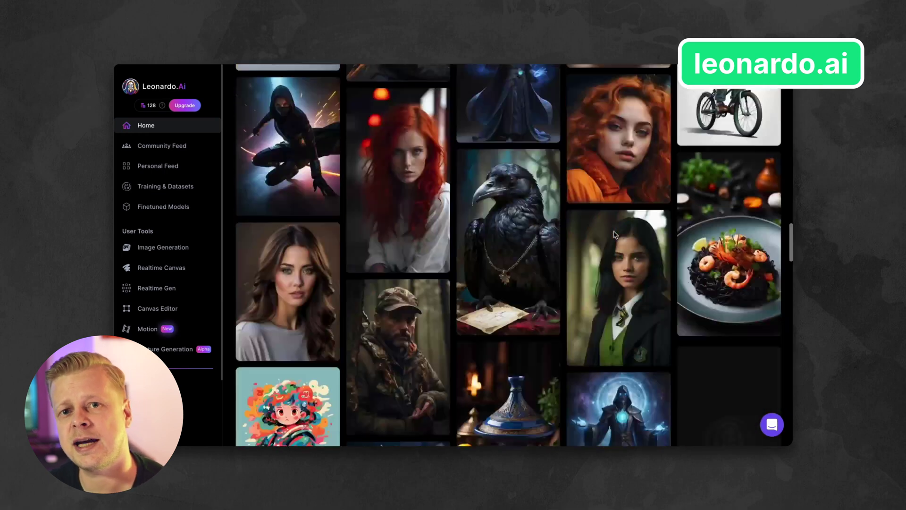
scroll(616, 234, up, 15)
click(185, 106)
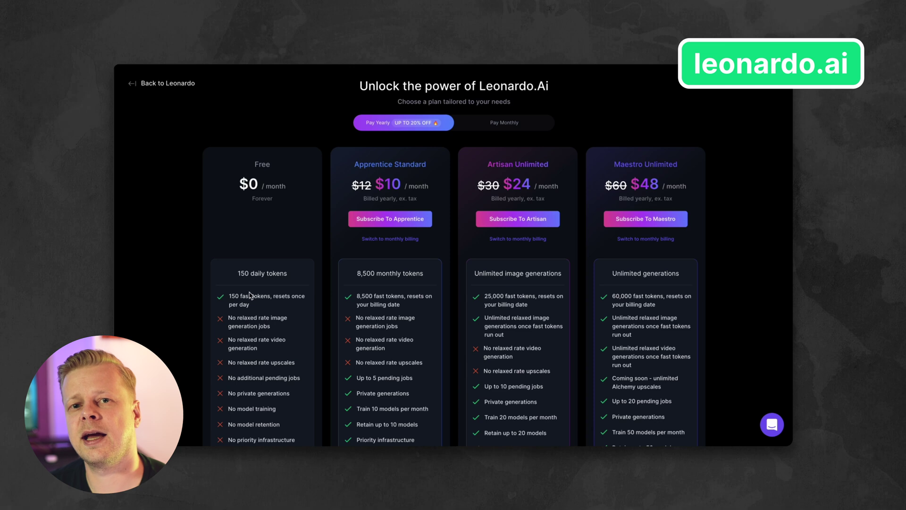
click(131, 85)
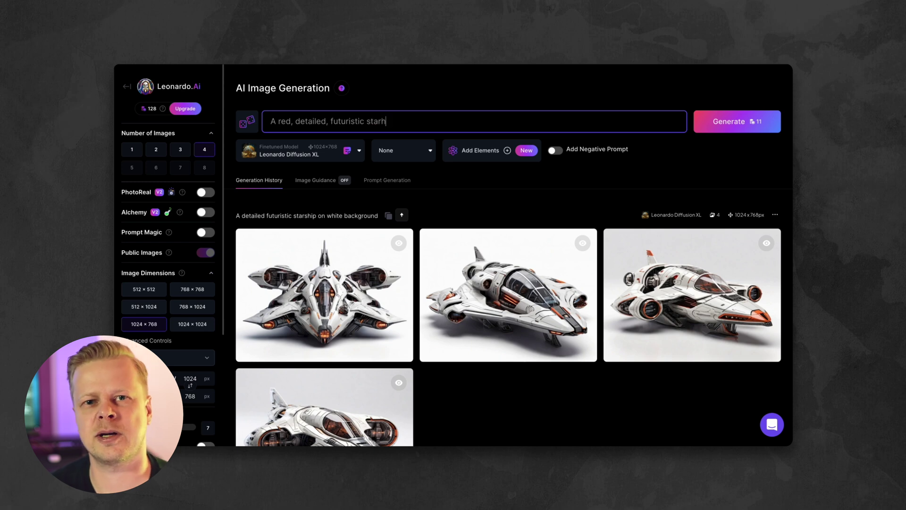
- Generate images of the red futuristic starship and enlarge the first result
text(ound)
click(729, 121)
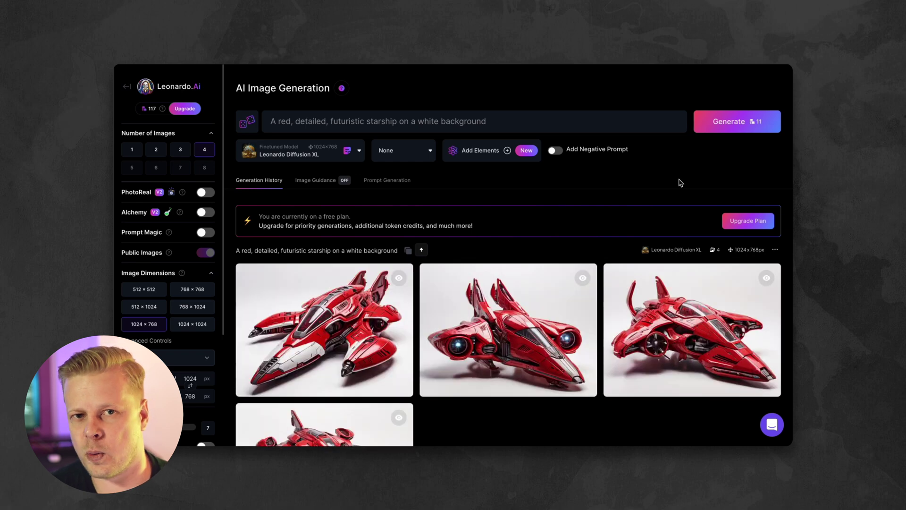
scroll(550, 289, down, 3)
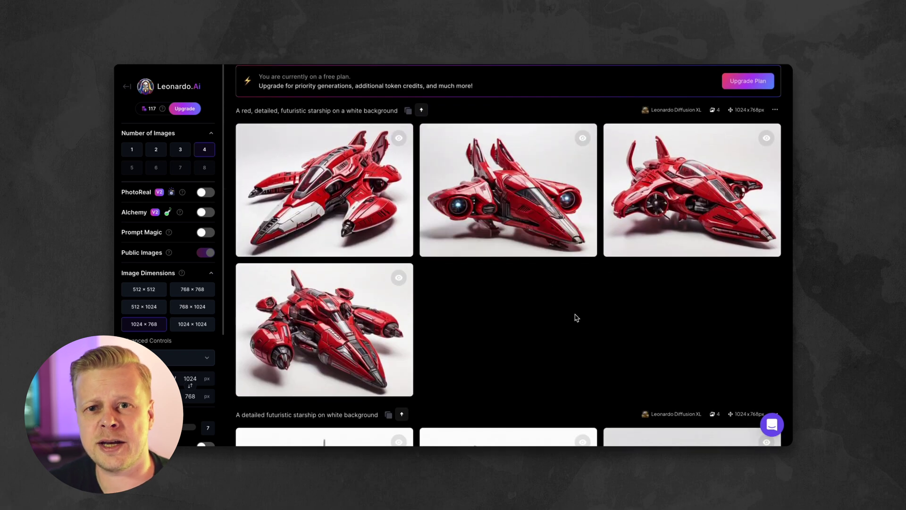
click(346, 188)
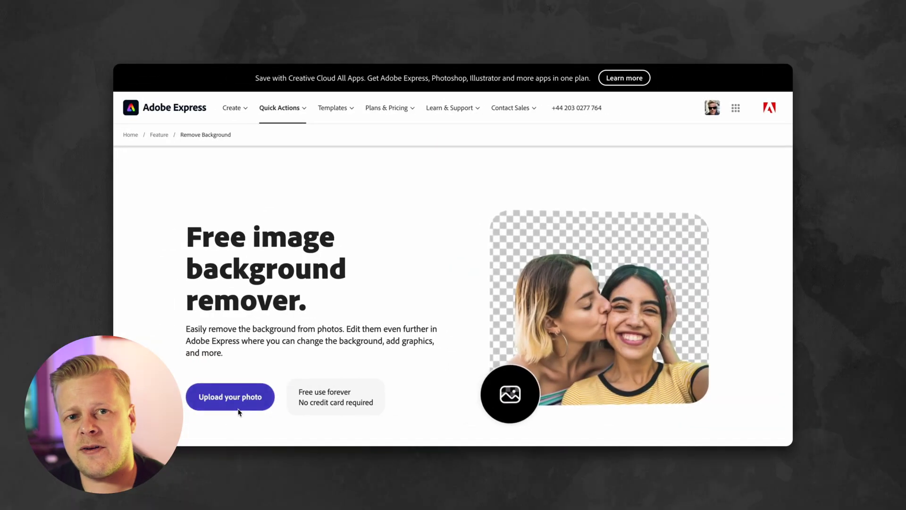
- Upload the red starship image to the background remover
click(238, 408)
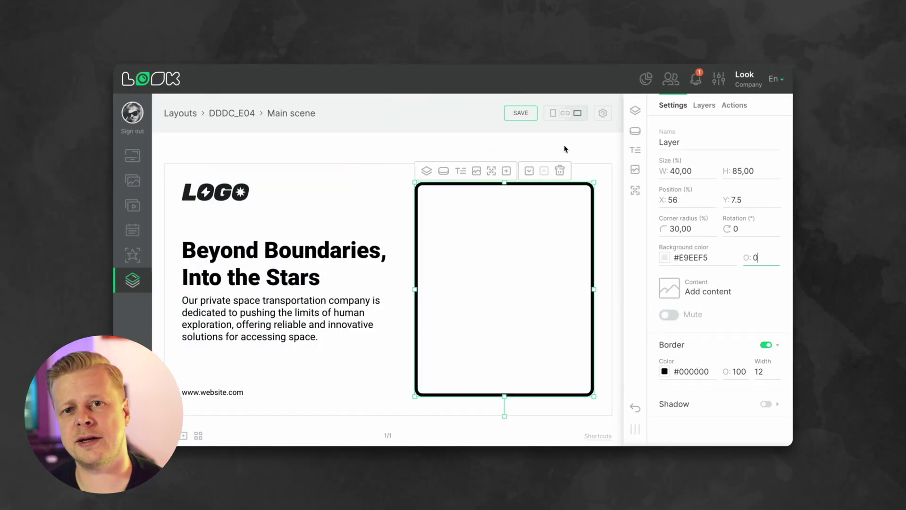
- Add the card's speed text layers: 586,800, KM/H, 364,660 and MPH
click(635, 150)
double_click(455, 202)
text(586,800)
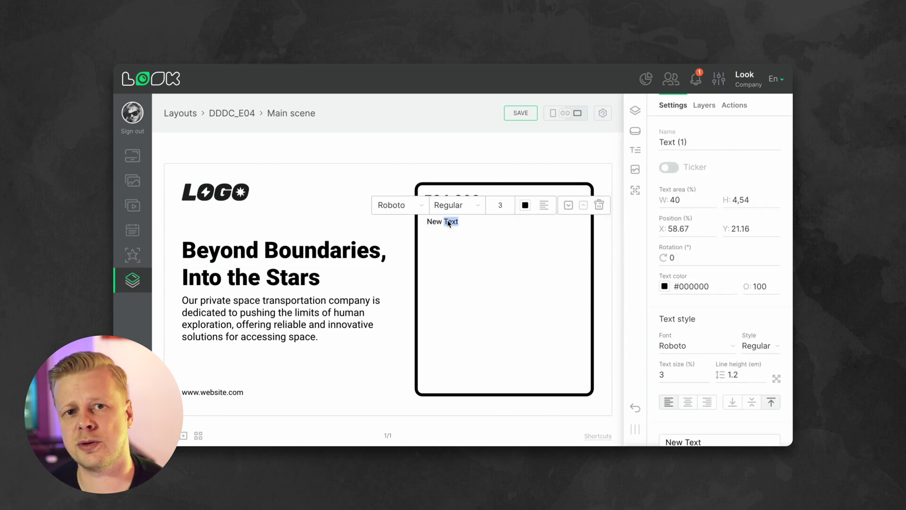
text(KM/H)
click(456, 203)
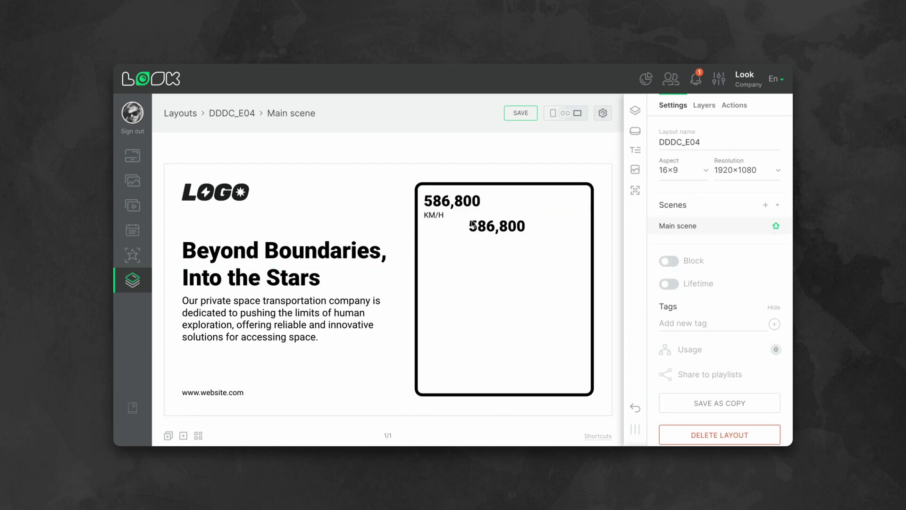
double_click(441, 266)
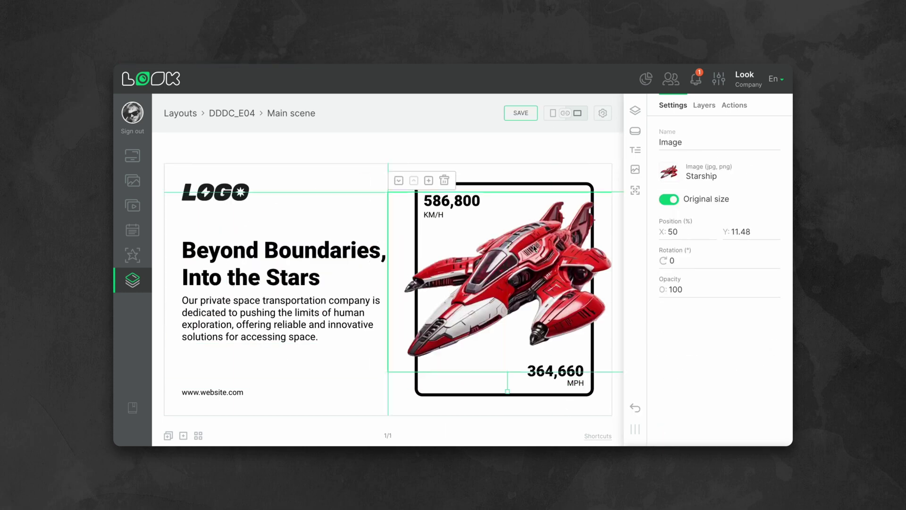
click(525, 112)
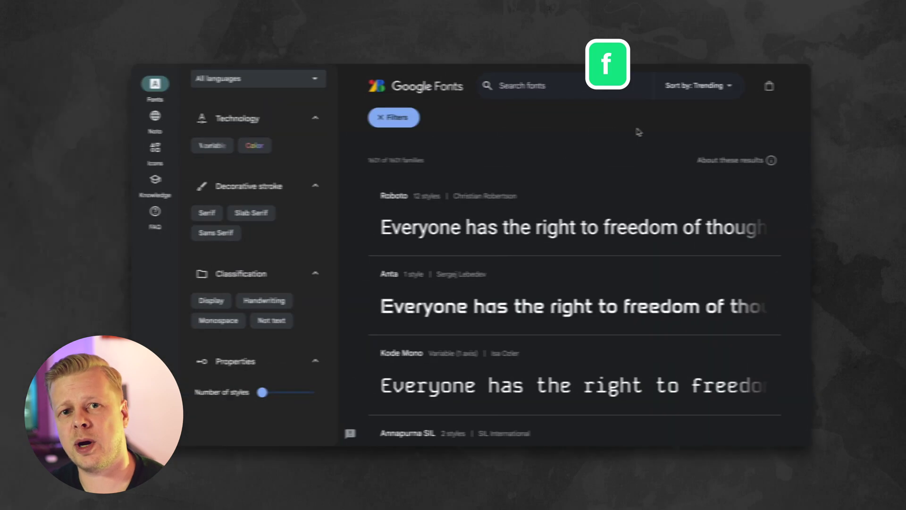
scroll(621, 132, down, 10)
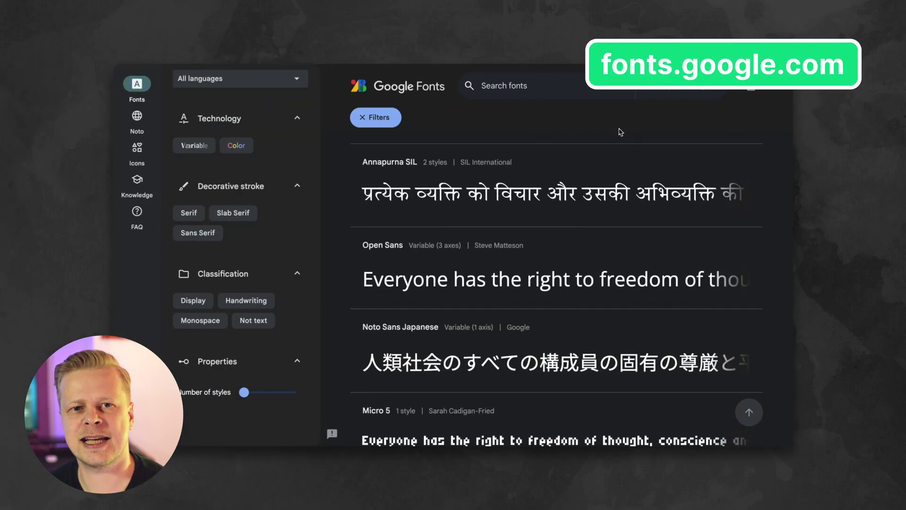
scroll(479, 196, down, 10)
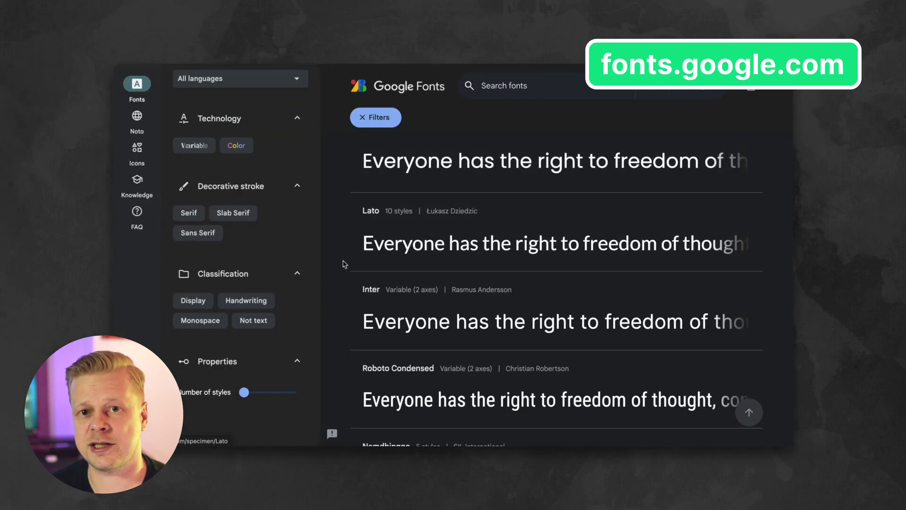
scroll(341, 263, down, 8)
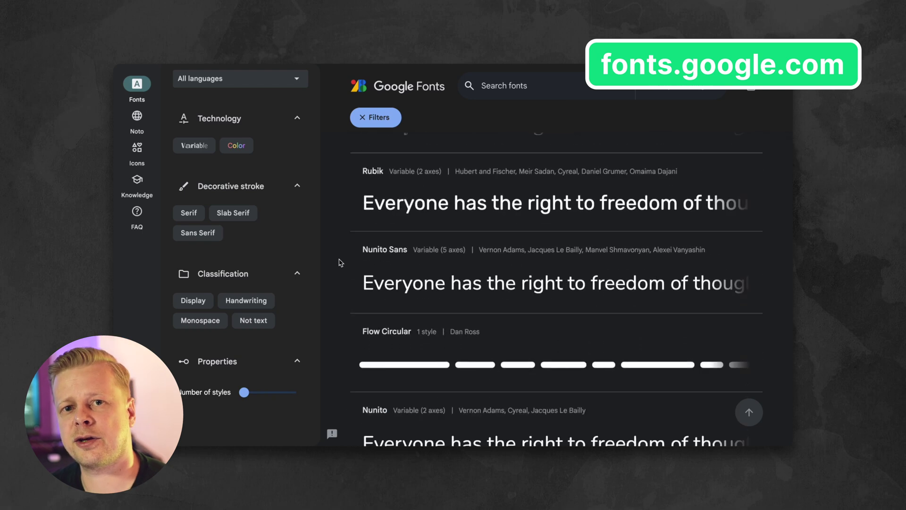
scroll(341, 263, down, 10)
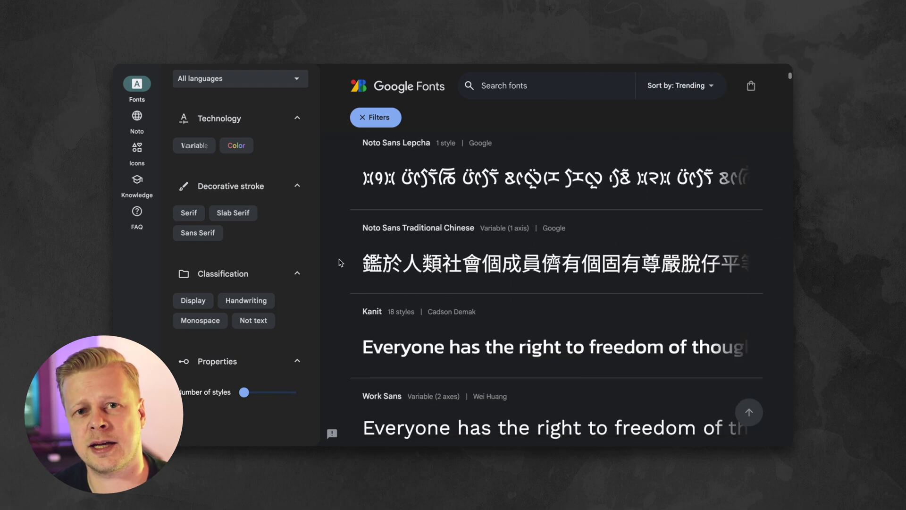
scroll(341, 263, down, 5)
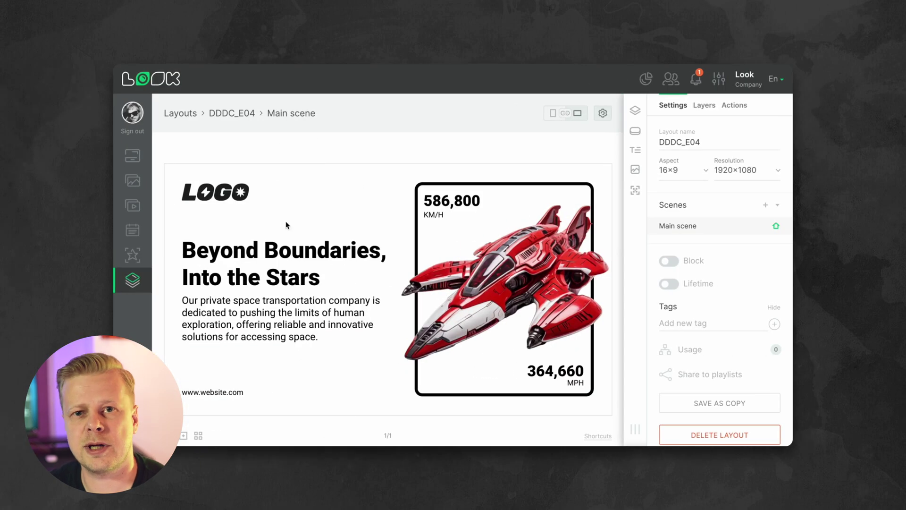
- Add Oswald from Google Fonts and set the Beyond Boundaries title in bold Oswald
click(285, 256)
click(228, 226)
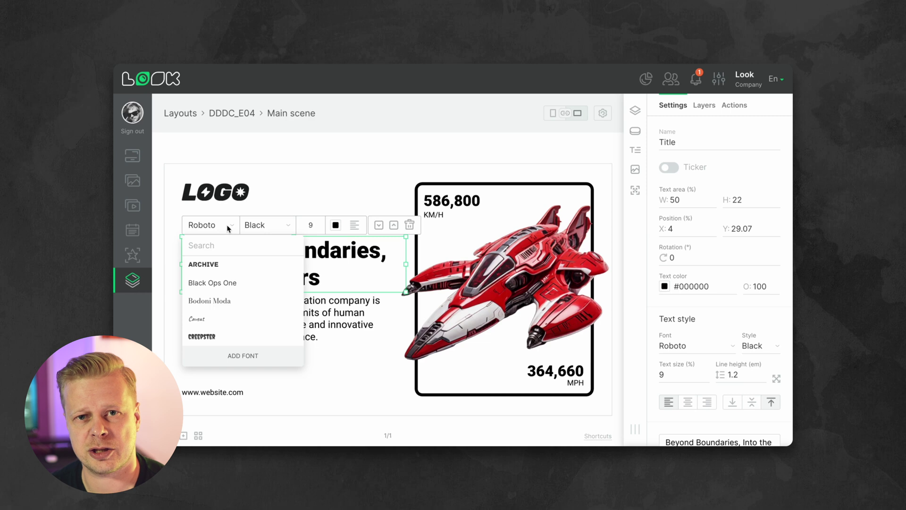
click(240, 358)
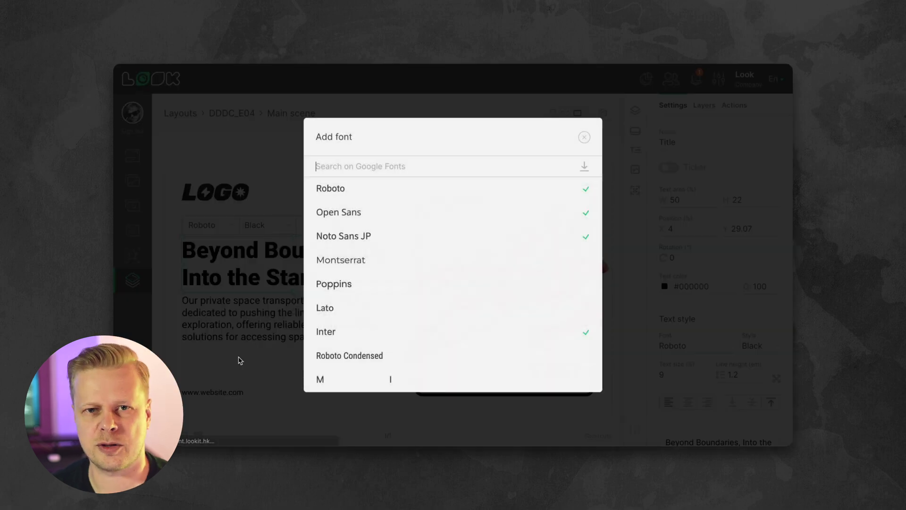
scroll(366, 245, down, 10)
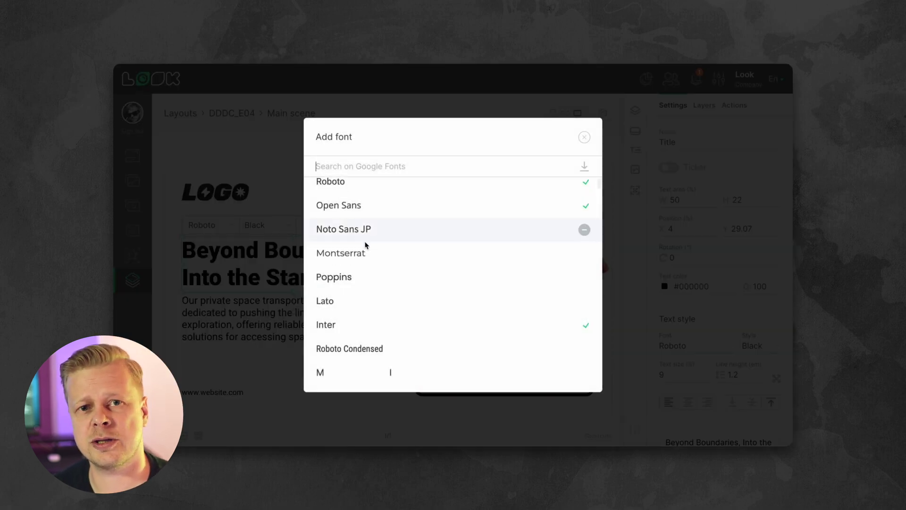
scroll(366, 245, down, 10)
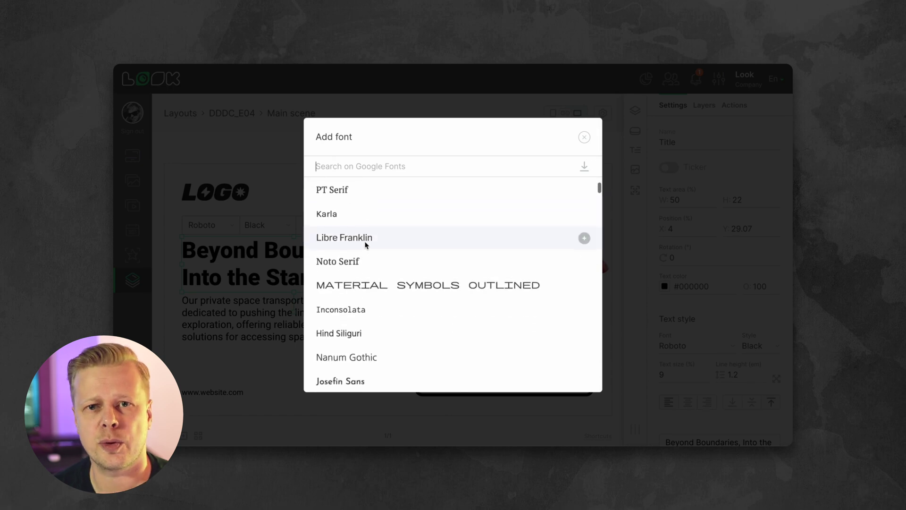
scroll(366, 245, down, 6)
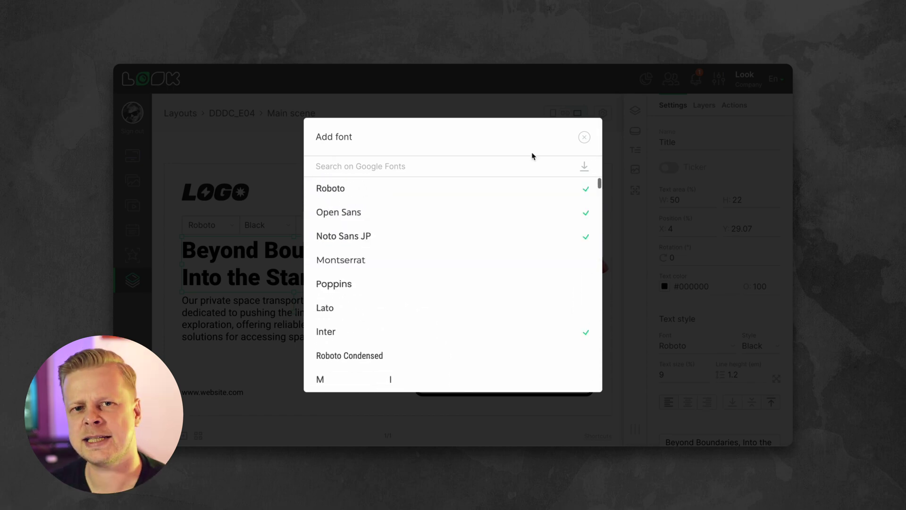
click(216, 230)
click(197, 330)
click(267, 225)
click(250, 337)
- Set 586,800 and 364,660 in Oswald, make 364,660 bold, and save the layout
click(500, 283)
click(452, 201)
click(401, 180)
click(417, 261)
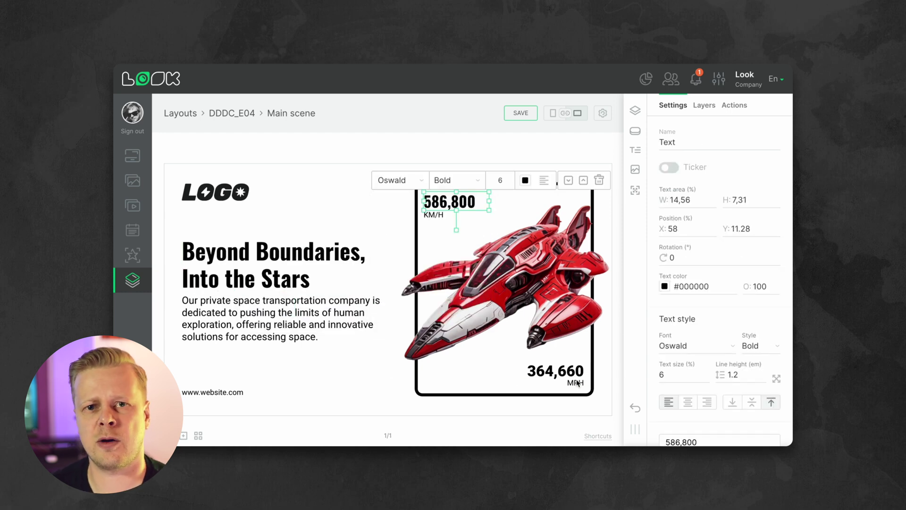
click(554, 371)
click(401, 350)
click(401, 293)
click(457, 351)
click(442, 334)
click(521, 113)
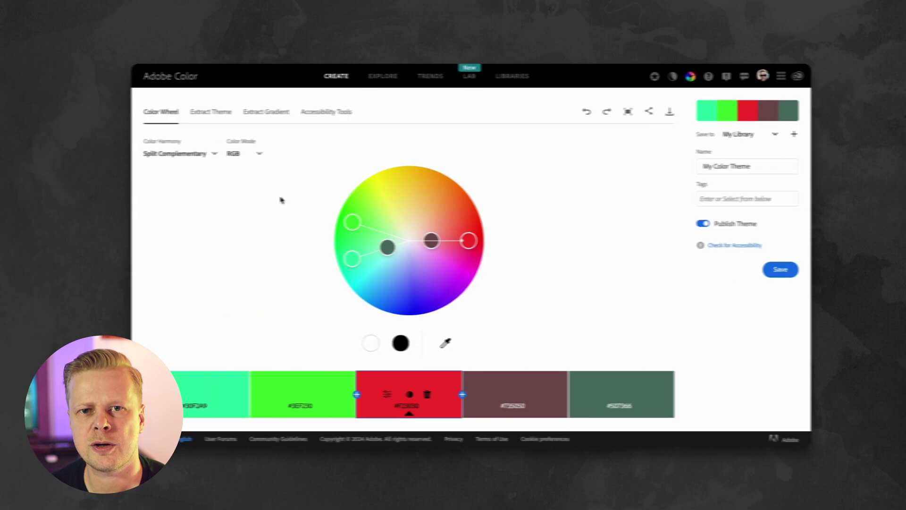
- Extract a colour theme from the starship image, trying the Bright then Muted moods
click(200, 116)
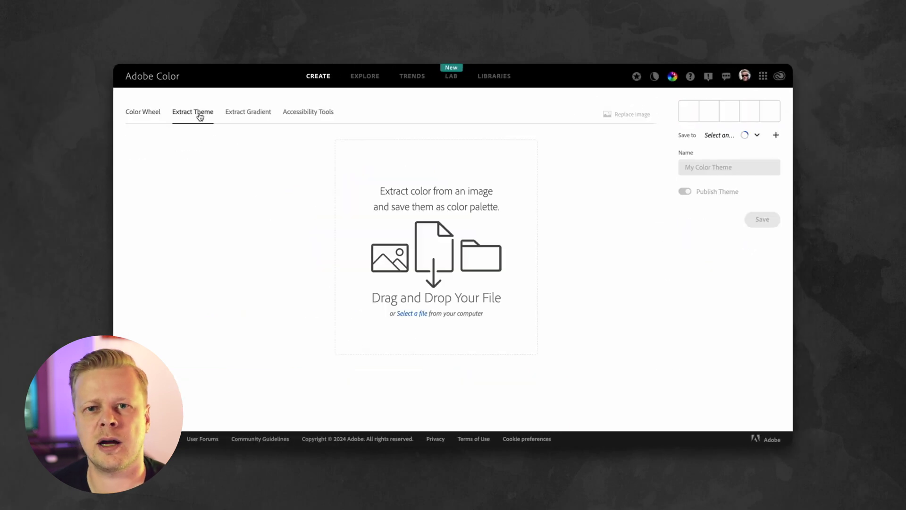
drag(364, 182, 370, 191)
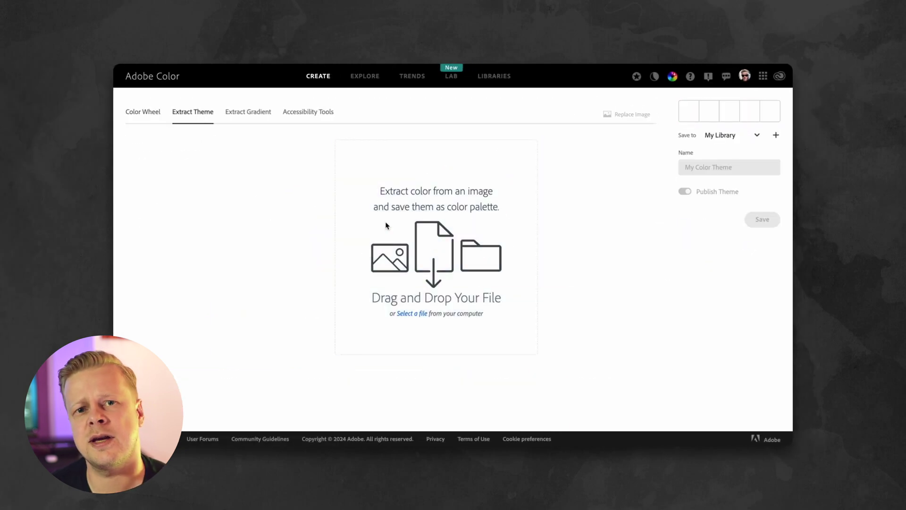
click(146, 191)
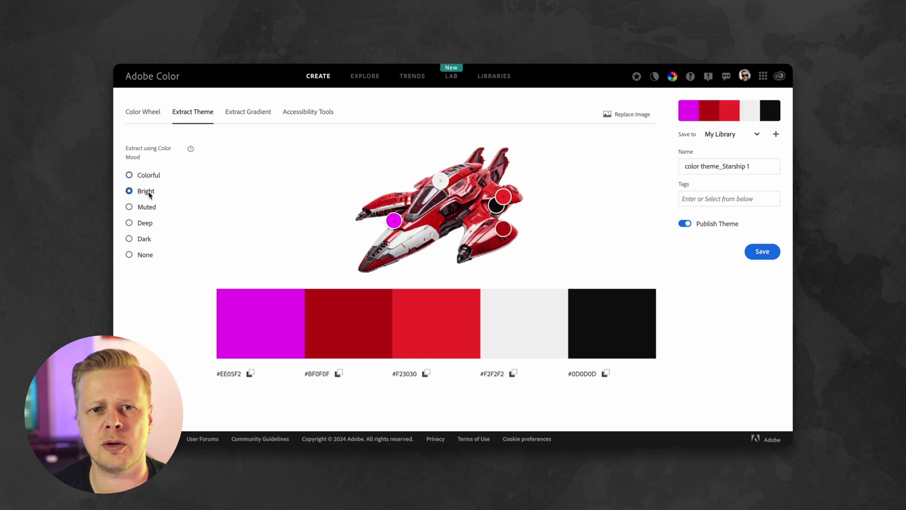
click(148, 209)
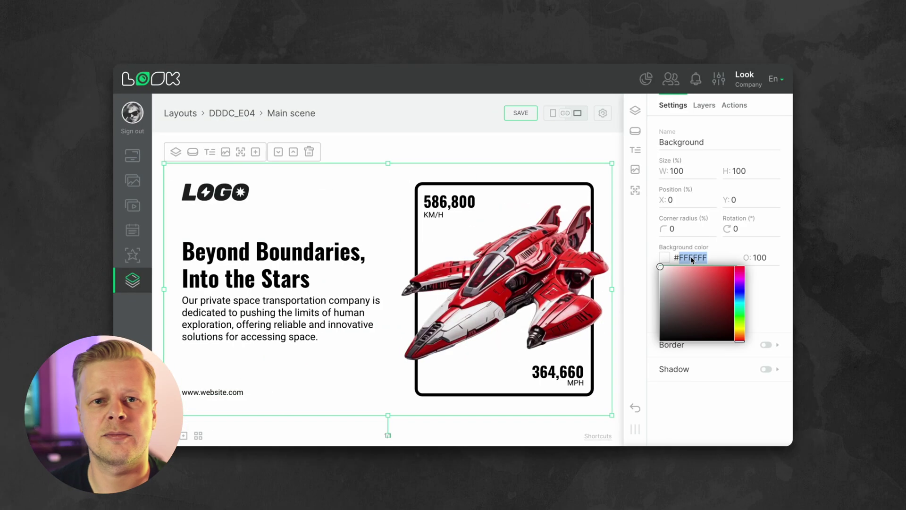
- Make the background red #CA1509 and the headline and description white
text(#CA1509)
click(285, 267)
click(293, 307)
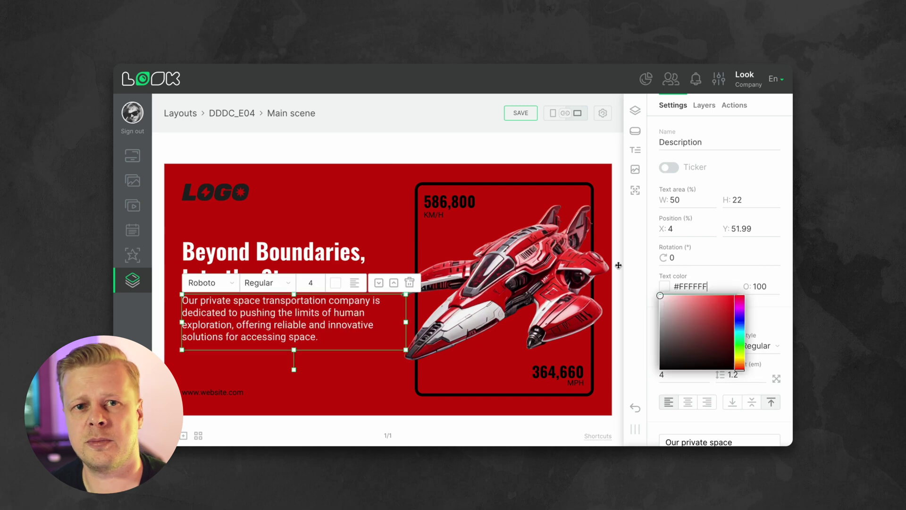
- Give the starship card a solid white fill at 100 opacity and adjust its shadow
click(505, 289)
text(100)
click(665, 258)
click(725, 254)
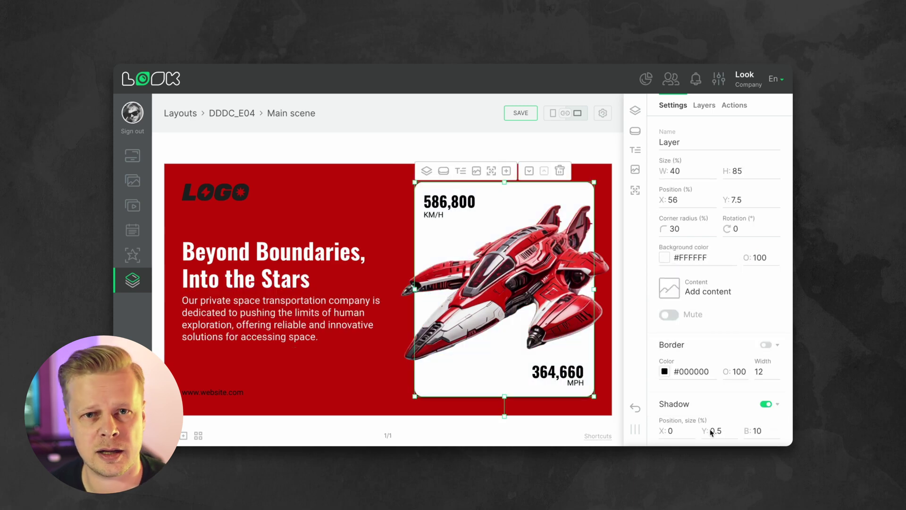
scroll(759, 433, down, 2)
click(759, 403)
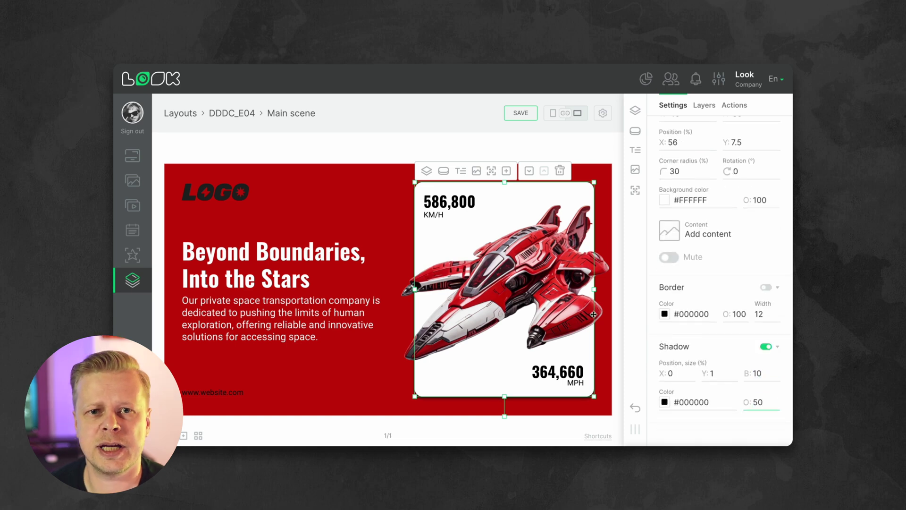
- Colour both speed figures, 586,800 and 364,660, red
click(450, 202)
click(665, 229)
click(732, 253)
click(557, 372)
click(665, 228)
click(732, 254)
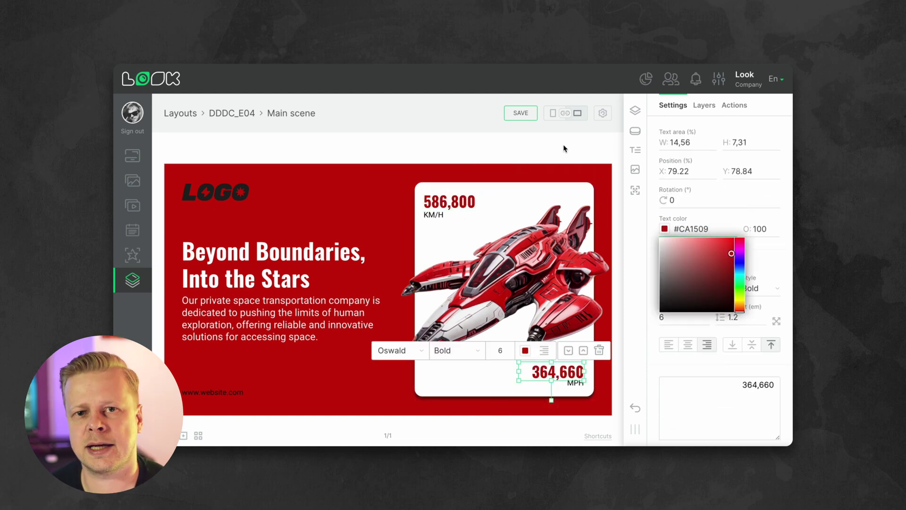
click(564, 149)
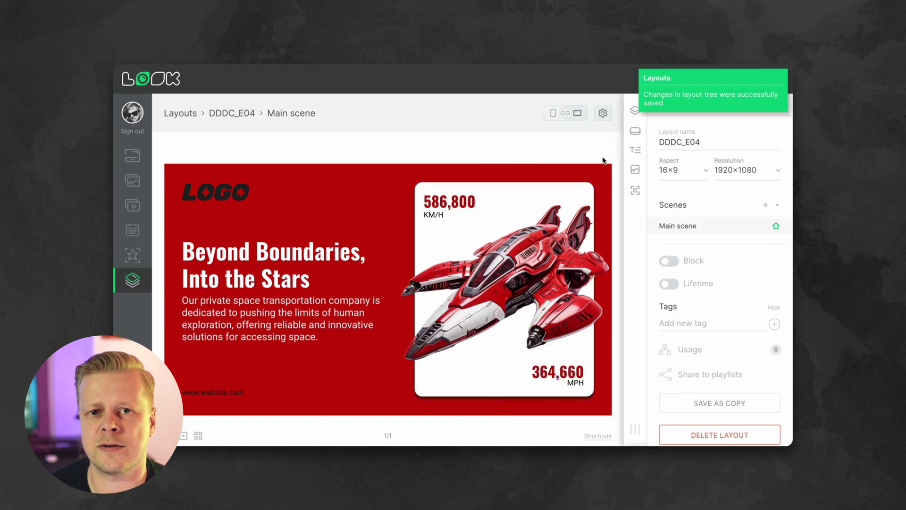